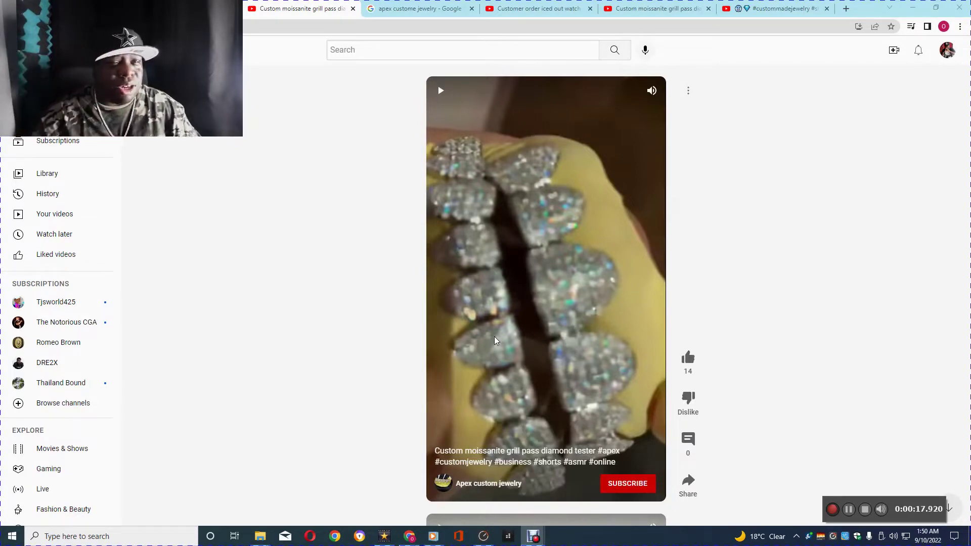
Play the custom moissanite grill short, then go back to the Apex custom jewelry Videos grid.
{"action": "left_click", "coordinate": [439, 88]}
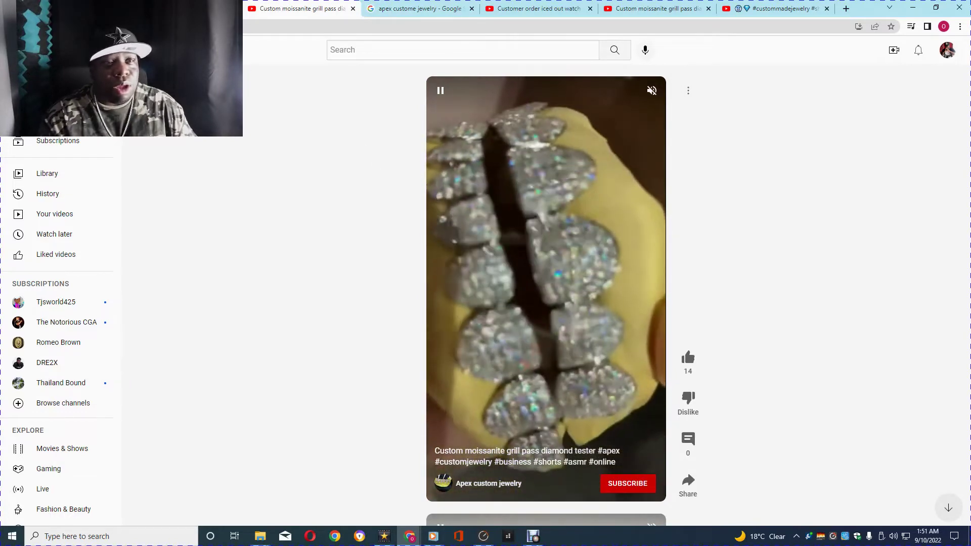
{"action": "key", "text": "alt+Left"}
{"action": "key", "text": "alt+Right"}
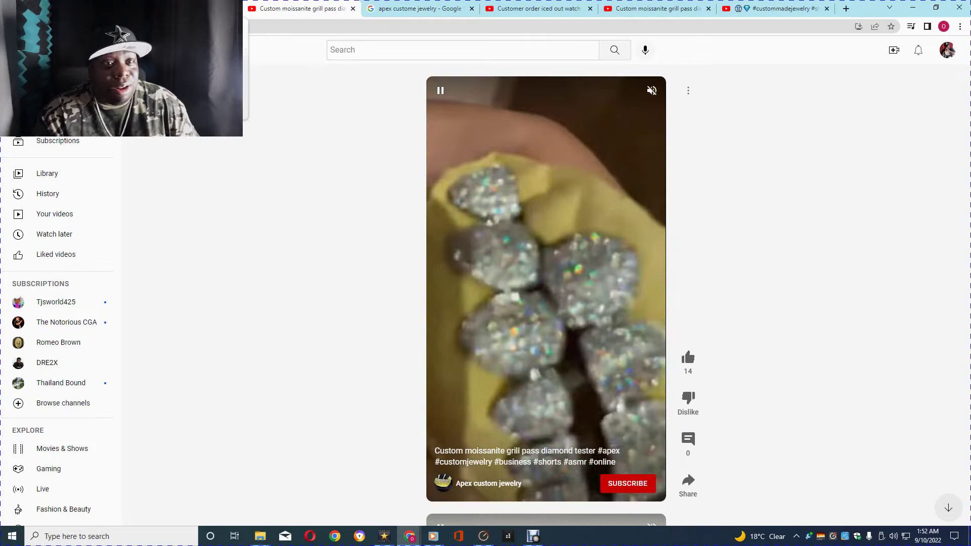
{"action": "key", "text": "alt+Left"}
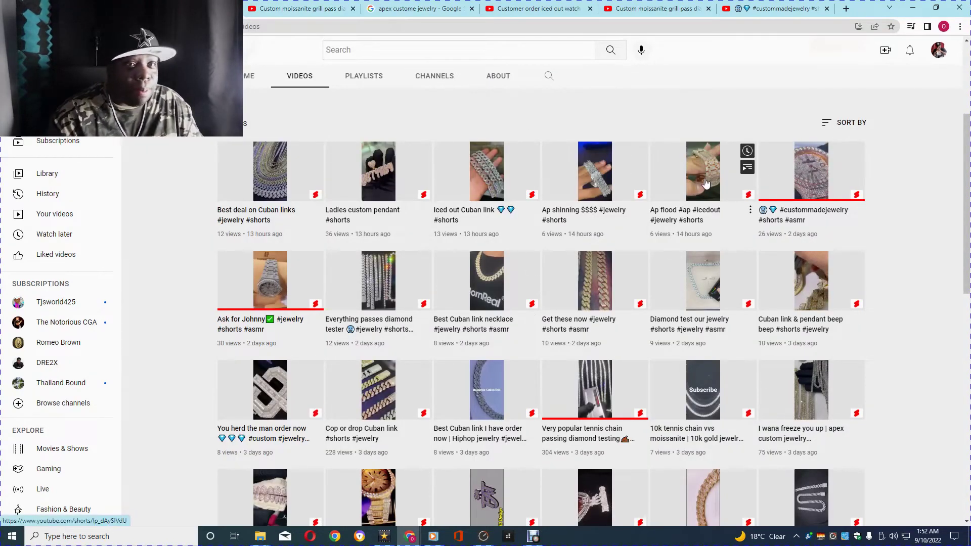
Open the Ask for Johnny iced-out Audemars Piguet watch short in a new tab and view it.
{"action": "right_click", "coordinate": [287, 280]}
{"action": "left_click", "coordinate": [352, 284]}
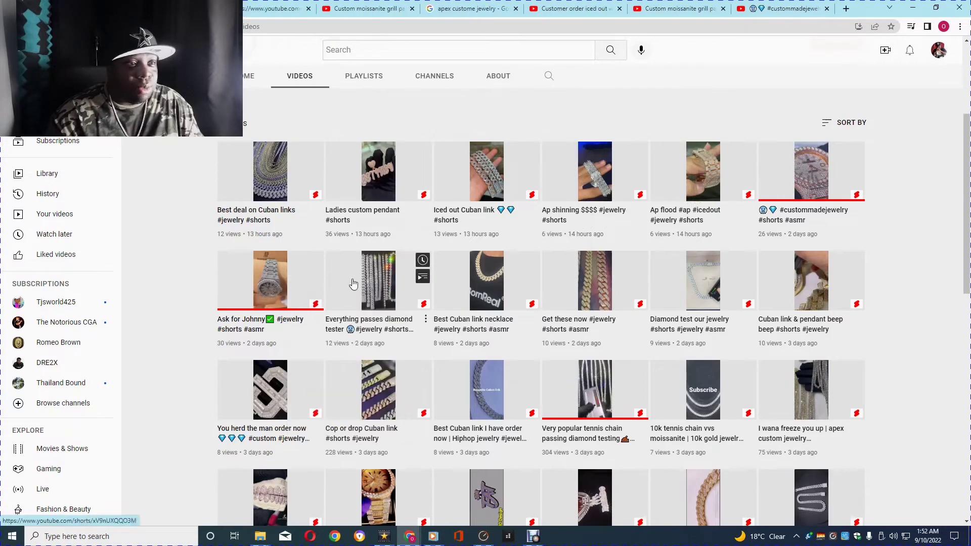
{"action": "left_click", "coordinate": [278, 7]}
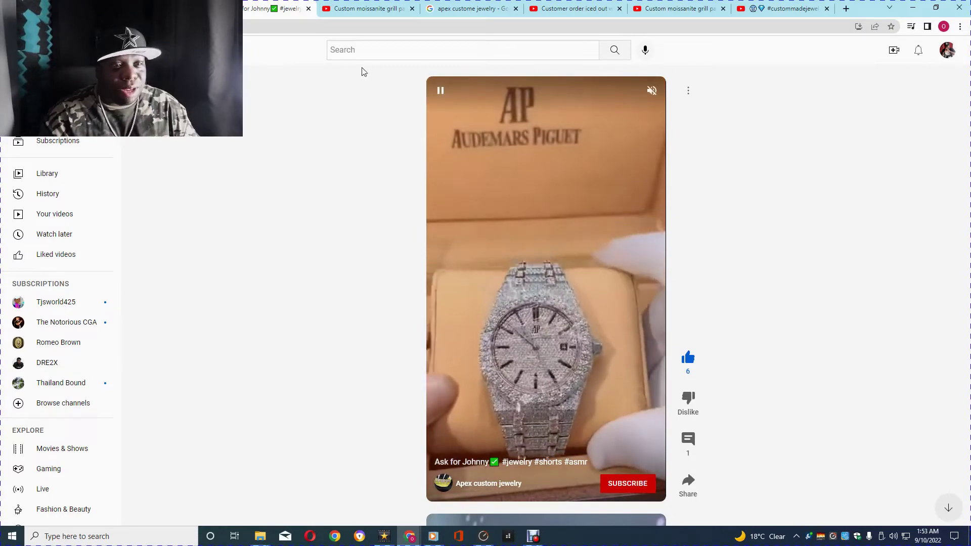
From the Videos grid, open the Best Cuban link necklace short in a new tab and play it.
{"action": "key", "text": "alt+Left"}
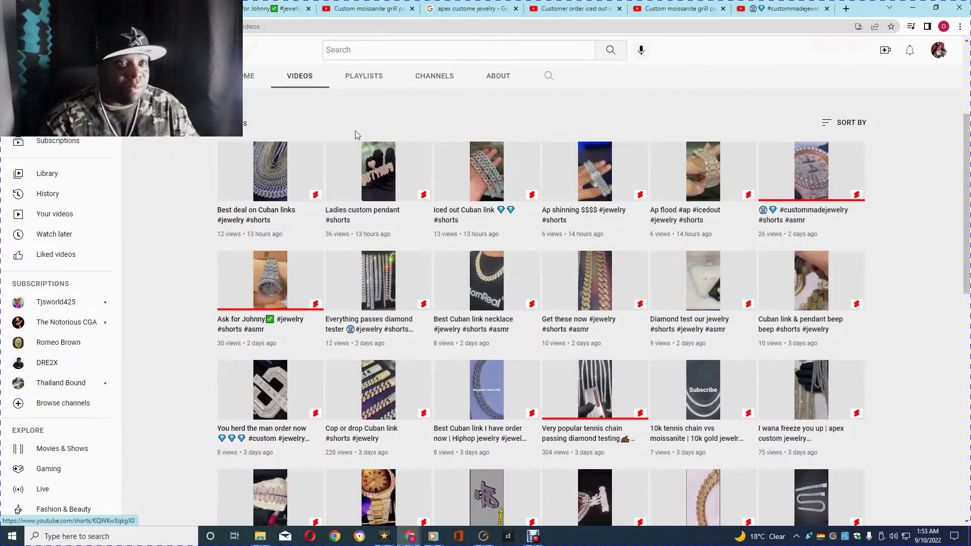
{"action": "scroll", "coordinate": [497, 331], "scroll_direction": "down", "scroll_amount": 1}
{"action": "right_click", "coordinate": [503, 190]}
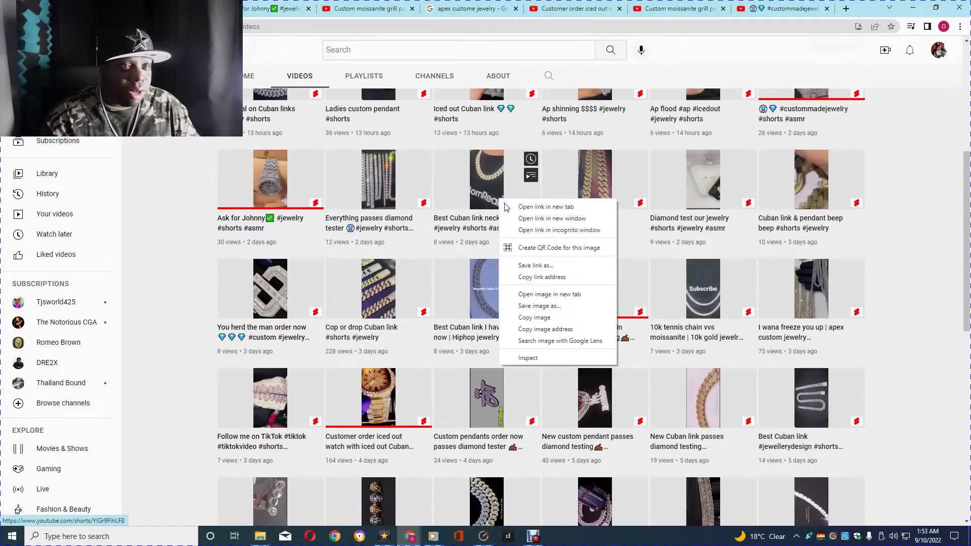
{"action": "left_click", "coordinate": [509, 201]}
{"action": "left_click", "coordinate": [323, 9]}
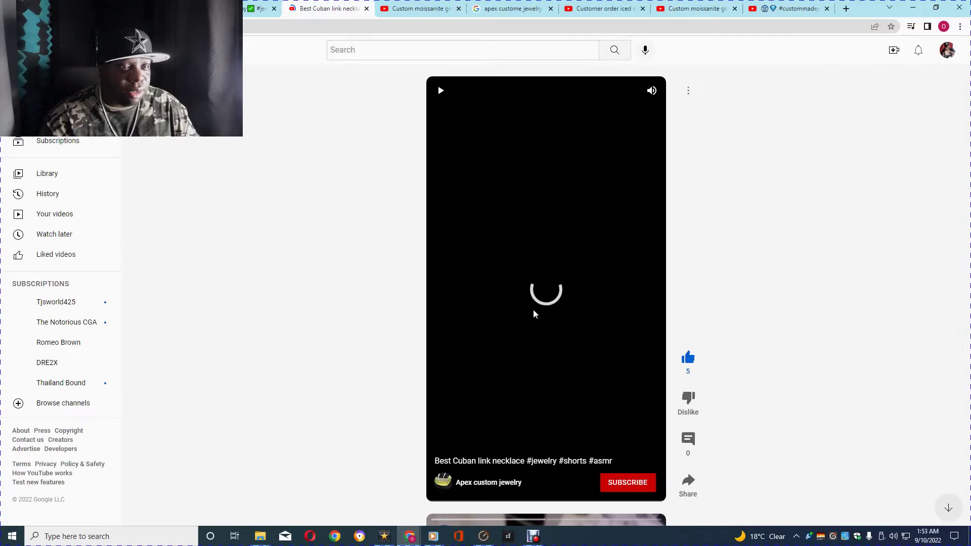
{"action": "left_click", "coordinate": [652, 91]}
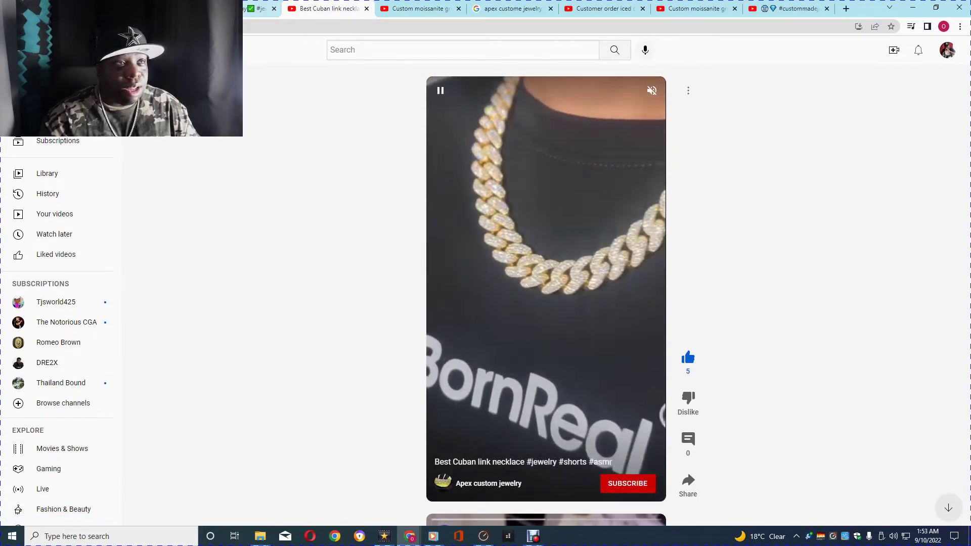
{"action": "scroll", "coordinate": [590, 161], "scroll_direction": "down", "scroll_amount": 1}
Go back to the Apex custom jewelry channel's Videos grid of shorts.
{"action": "key", "text": "alt+Left"}
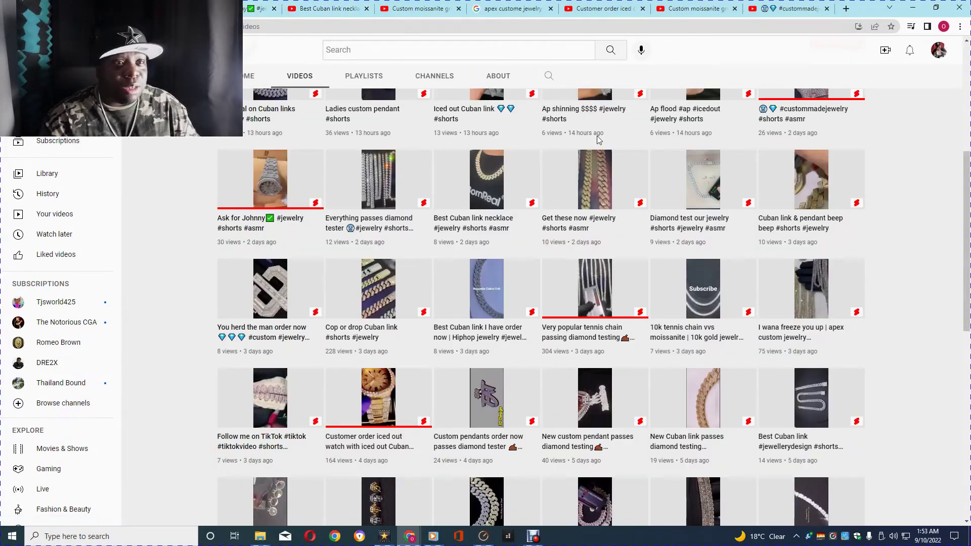
{"action": "scroll", "coordinate": [552, 332], "scroll_direction": "down", "scroll_amount": 2}
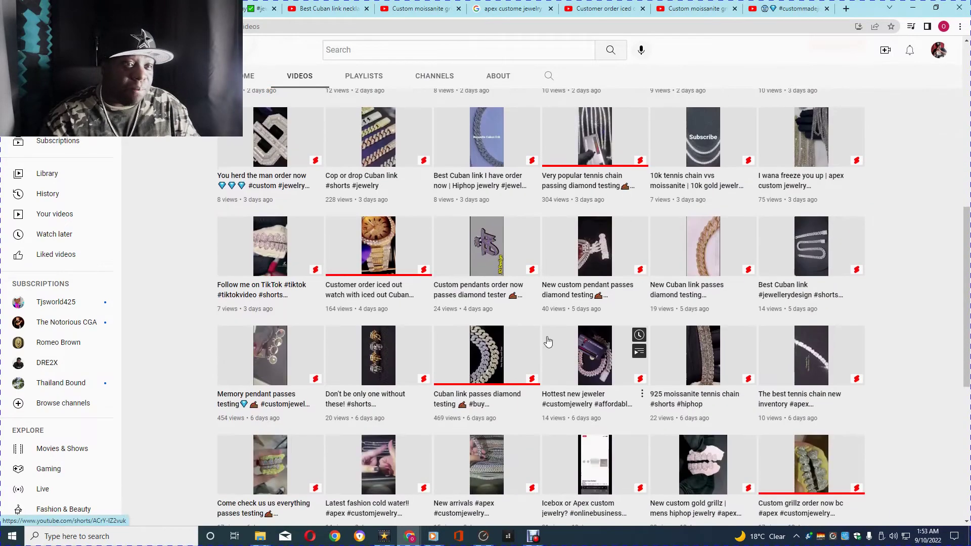
{"action": "scroll", "coordinate": [549, 341], "scroll_direction": "down", "scroll_amount": 2}
{"action": "scroll", "coordinate": [543, 343], "scroll_direction": "down", "scroll_amount": 3}
{"action": "scroll", "coordinate": [531, 346], "scroll_direction": "down", "scroll_amount": 1}
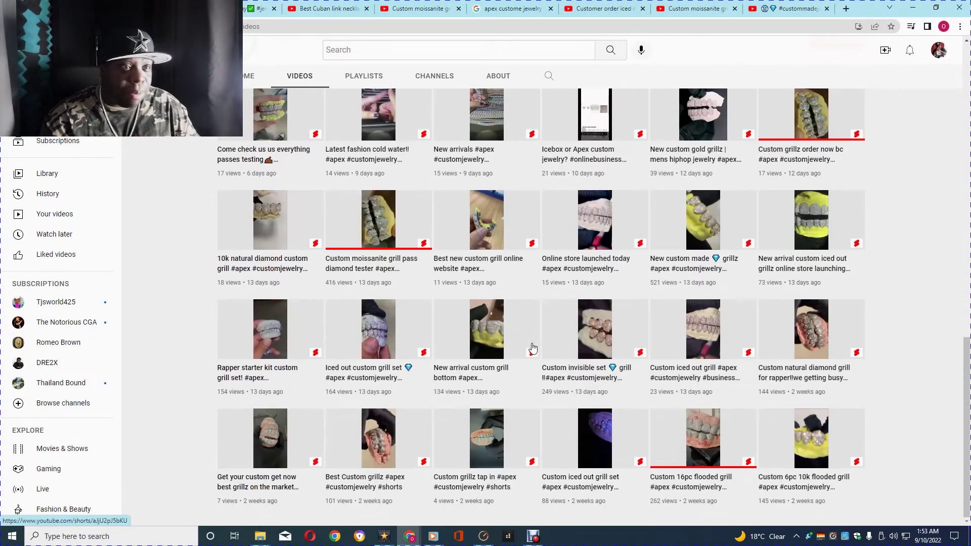
{"action": "scroll", "coordinate": [607, 357], "scroll_direction": "up", "scroll_amount": 3}
{"action": "scroll", "coordinate": [336, 271], "scroll_direction": "up", "scroll_amount": 2}
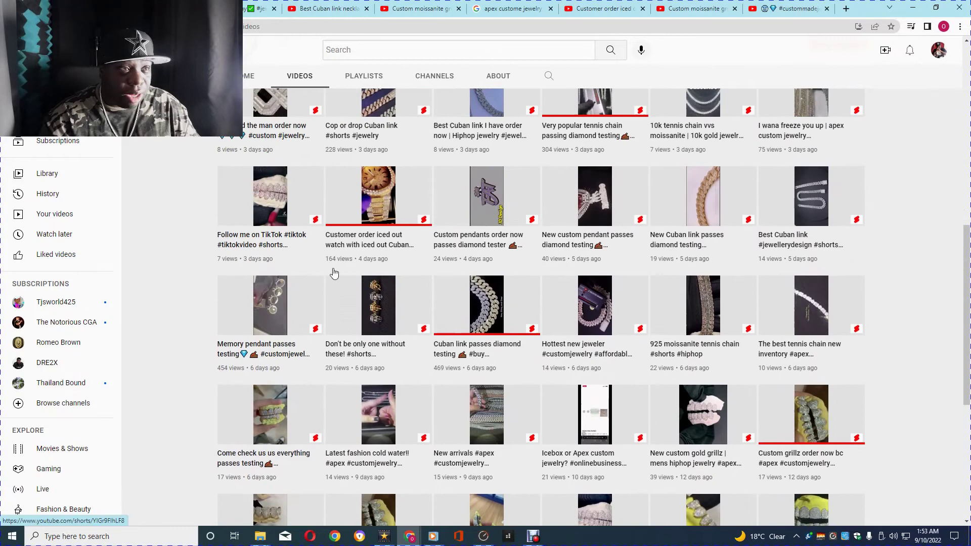
{"action": "scroll", "coordinate": [357, 278], "scroll_direction": "up", "scroll_amount": 2}
{"action": "scroll", "coordinate": [363, 279], "scroll_direction": "up", "scroll_amount": 2}
{"action": "scroll", "coordinate": [363, 279], "scroll_direction": "up", "scroll_amount": 4}
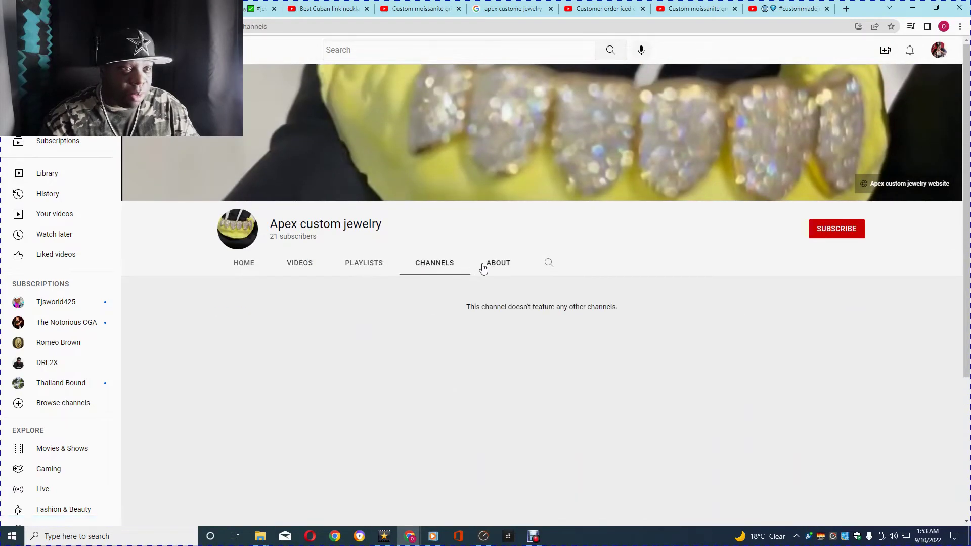
Open the Apex custom jewelry About tab showing description, stats, details and links.
{"action": "left_click", "coordinate": [484, 267]}
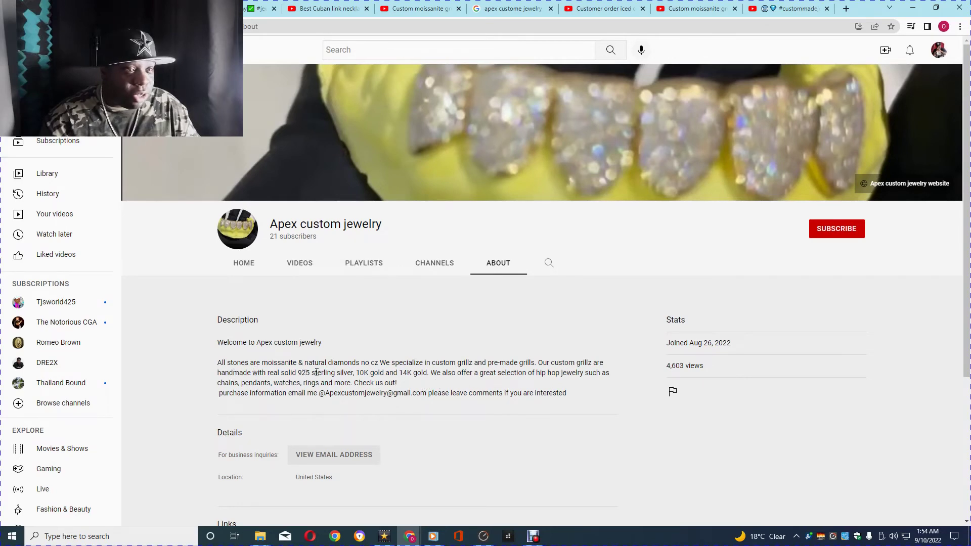
{"action": "scroll", "coordinate": [424, 356], "scroll_direction": "down", "scroll_amount": 1}
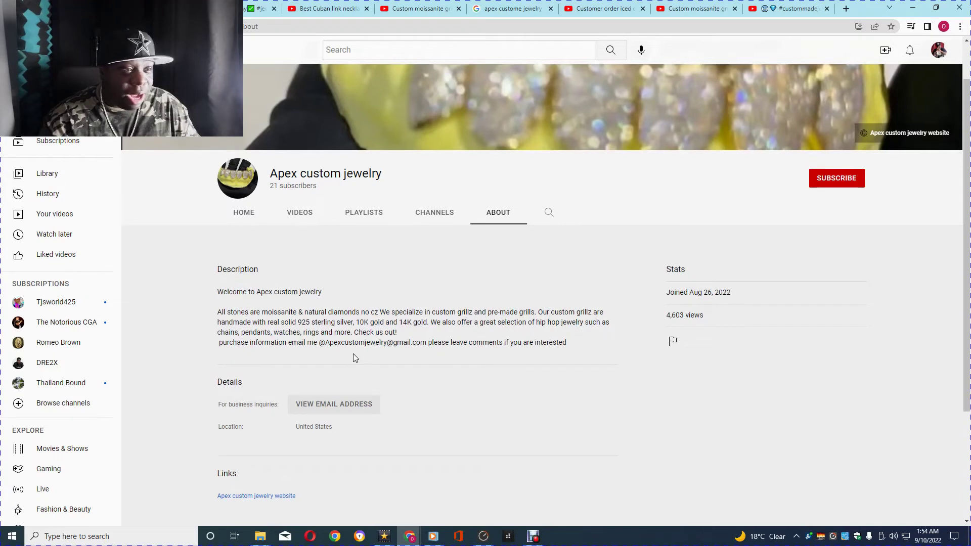
{"action": "scroll", "coordinate": [356, 336], "scroll_direction": "down", "scroll_amount": 1}
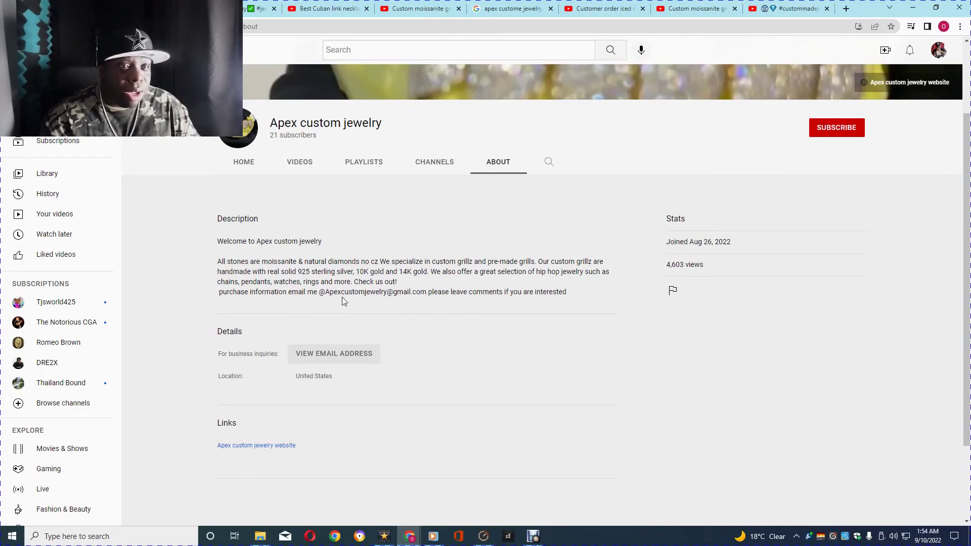
{"action": "scroll", "coordinate": [342, 297], "scroll_direction": "down", "scroll_amount": 2}
{"action": "scroll", "coordinate": [338, 308], "scroll_direction": "up", "scroll_amount": 1}
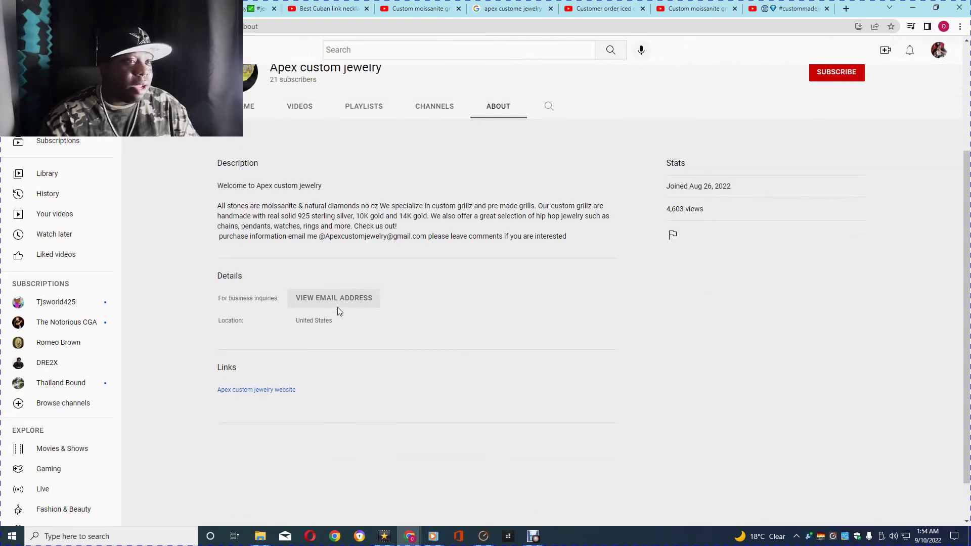
{"action": "scroll", "coordinate": [338, 307], "scroll_direction": "up", "scroll_amount": 1}
{"action": "scroll", "coordinate": [338, 307], "scroll_direction": "up", "scroll_amount": 1}
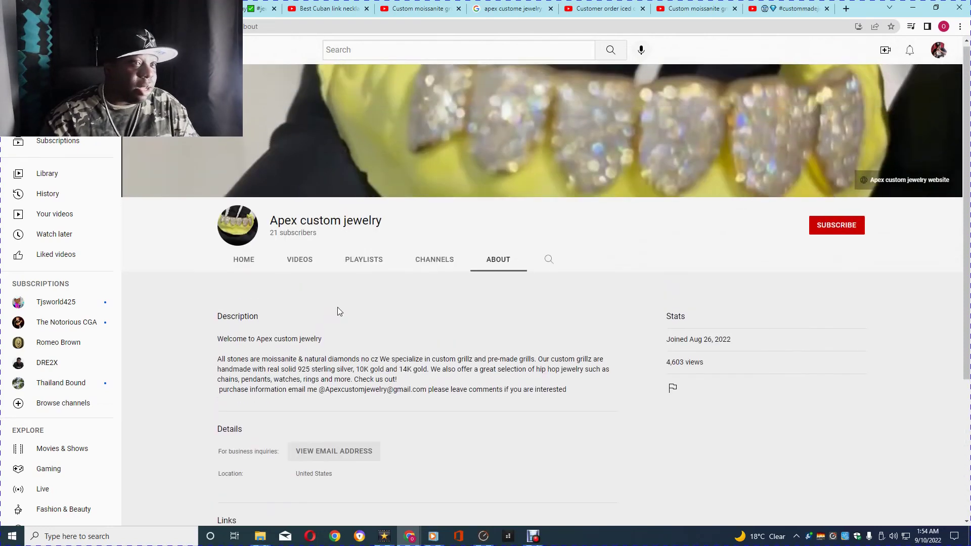
Switch to the channel's Home tab and toggle play/pause on the featured grillz video.
{"action": "left_click", "coordinate": [239, 265]}
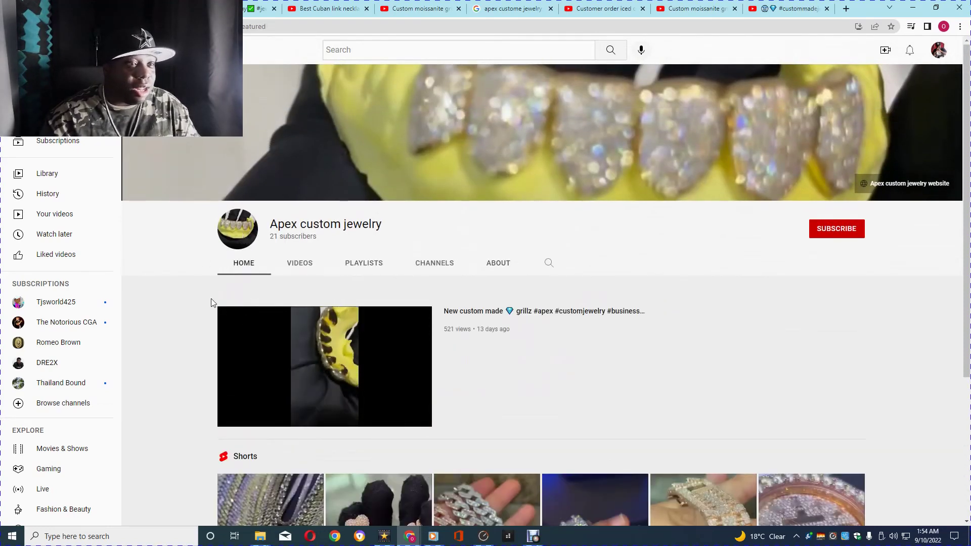
{"action": "left_click", "coordinate": [234, 418]}
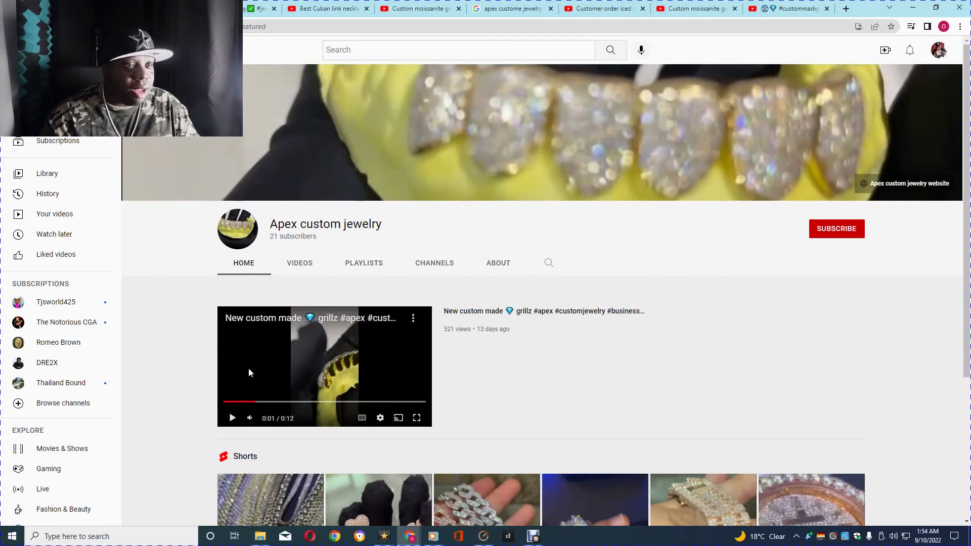